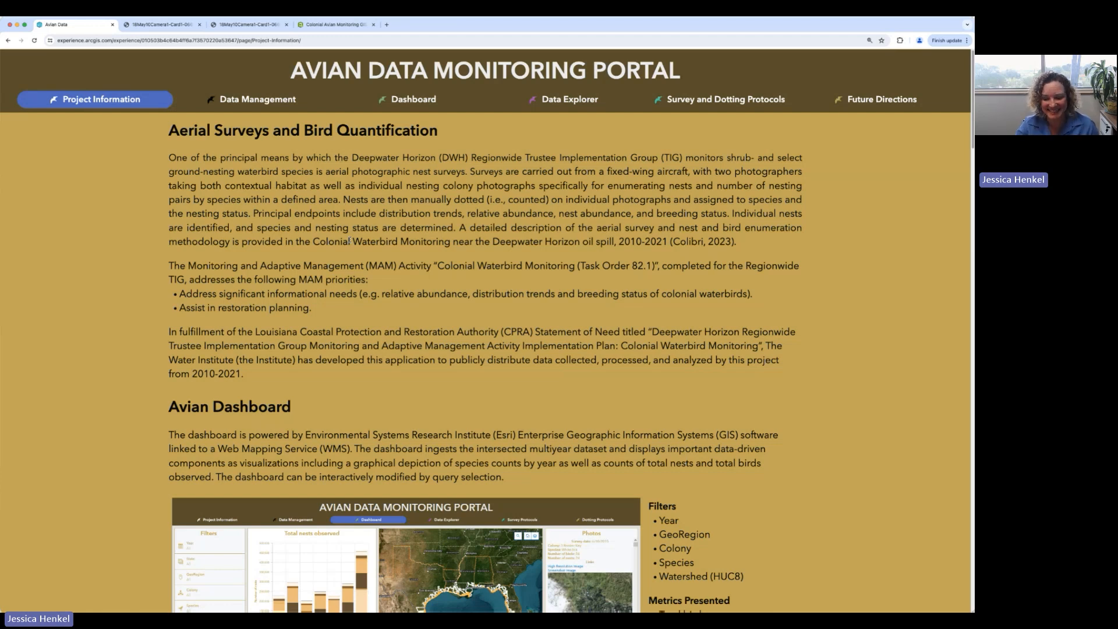
# Open the portal's dashboard and filter its data to the state MS.
pyautogui.click(413, 100)
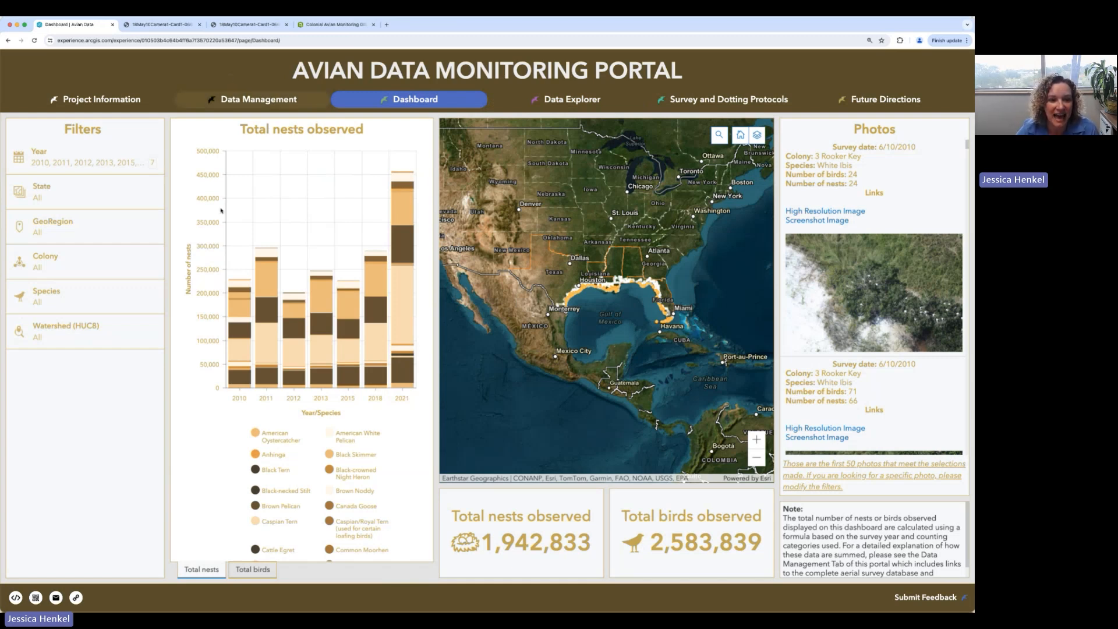
pyautogui.scroll(-1, 220, 409)
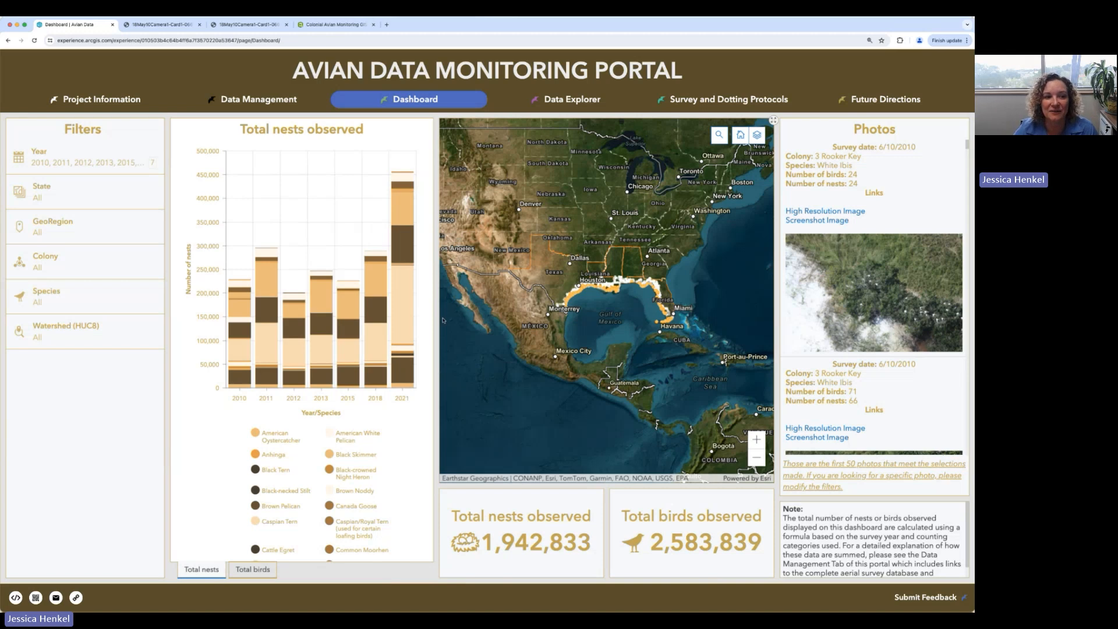
pyautogui.click(112, 153)
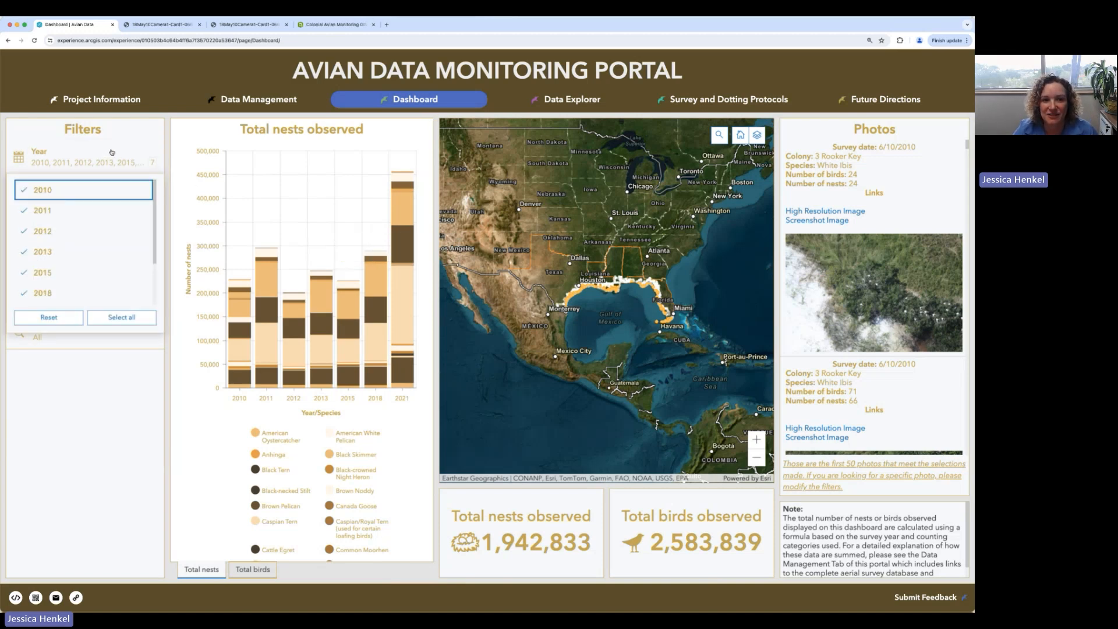
pyautogui.click(112, 152)
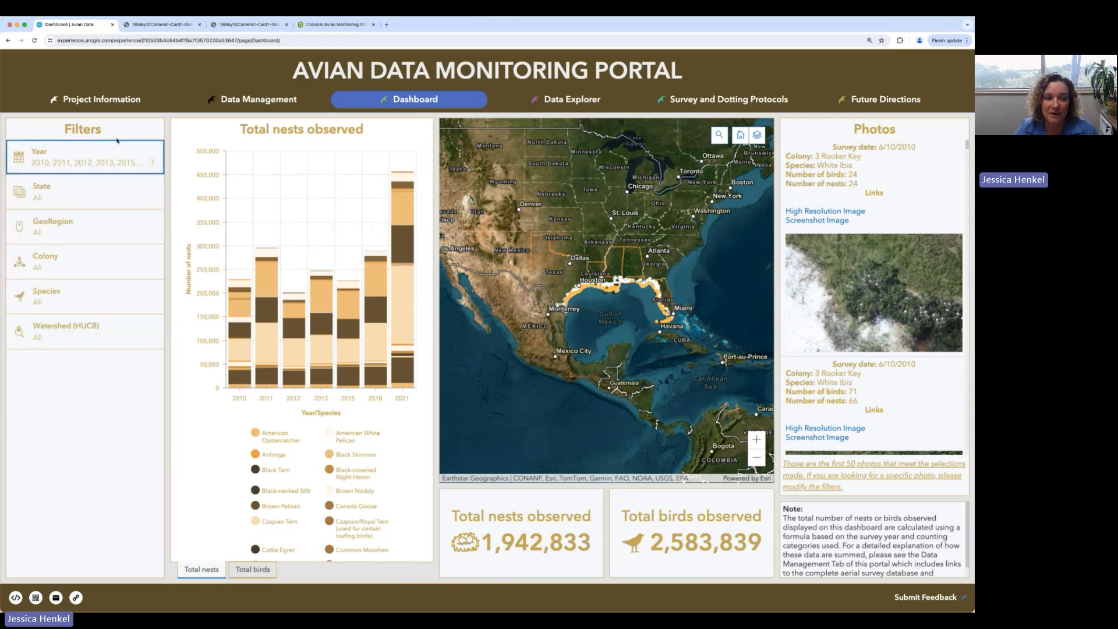
pyautogui.click(82, 197)
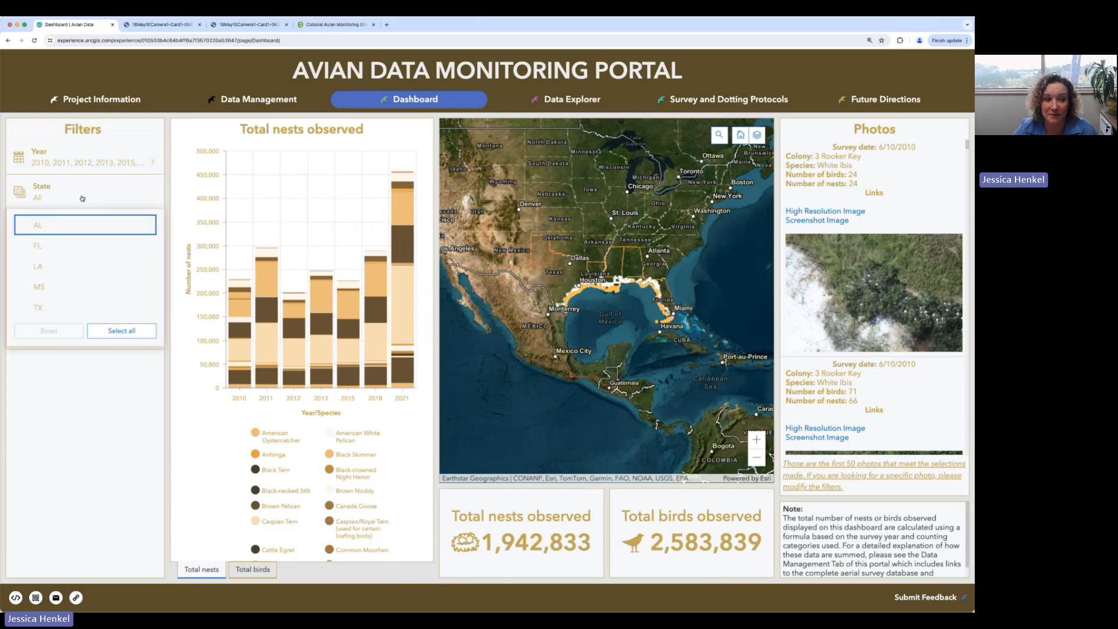
pyautogui.click(46, 294)
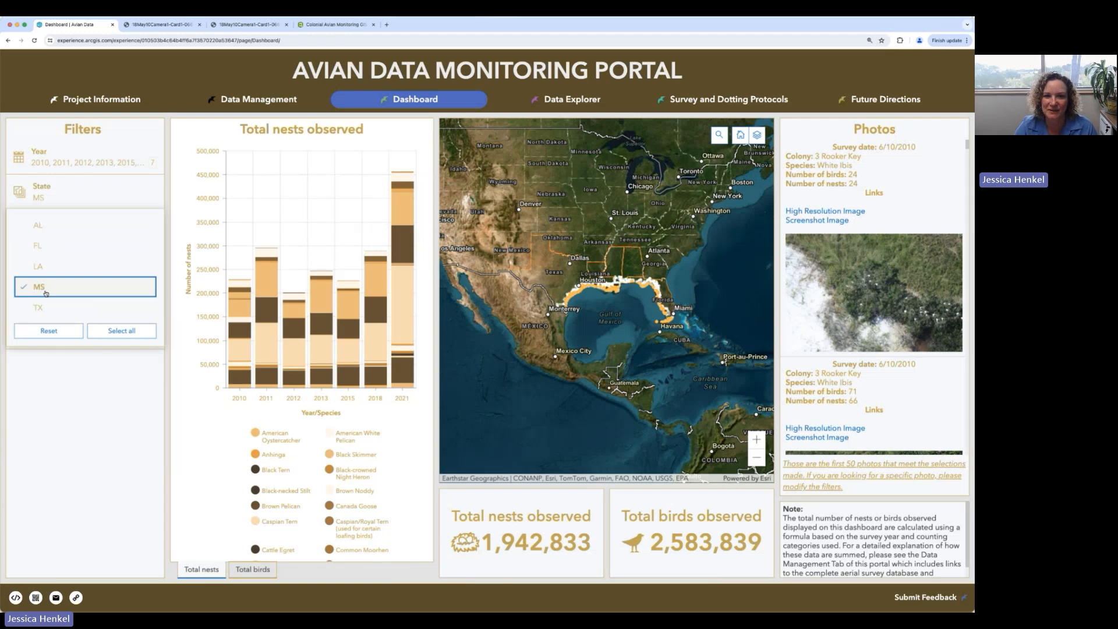
pyautogui.click(82, 428)
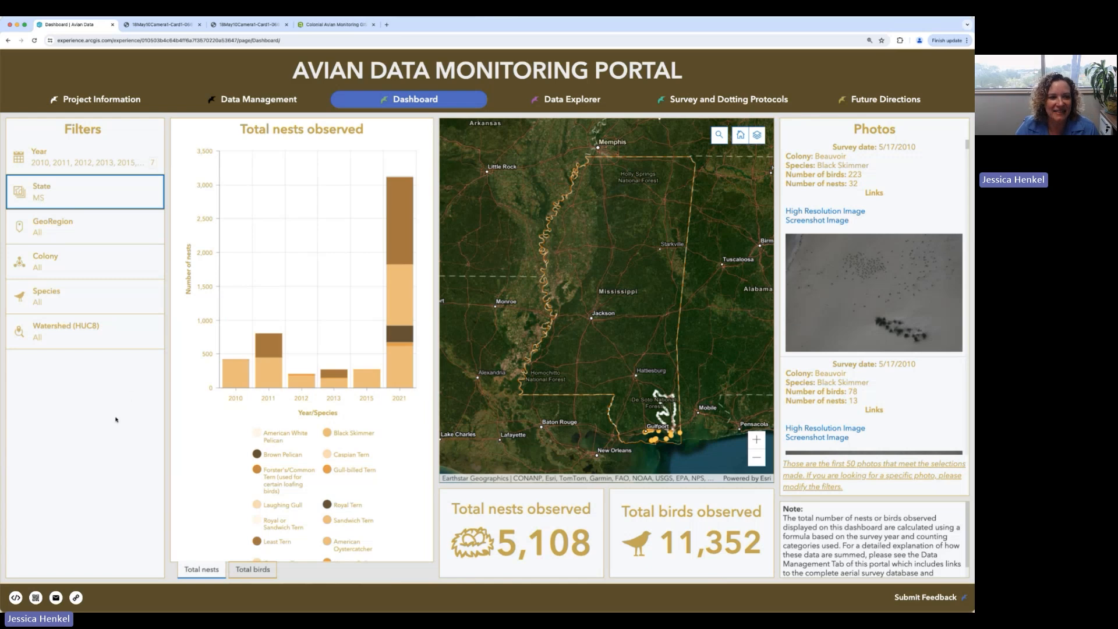
# Filter the GeoRegion to Mississippi Sound and Mississippi Sound Gulf Islands.
pyautogui.click(82, 228)
pyautogui.click(69, 284)
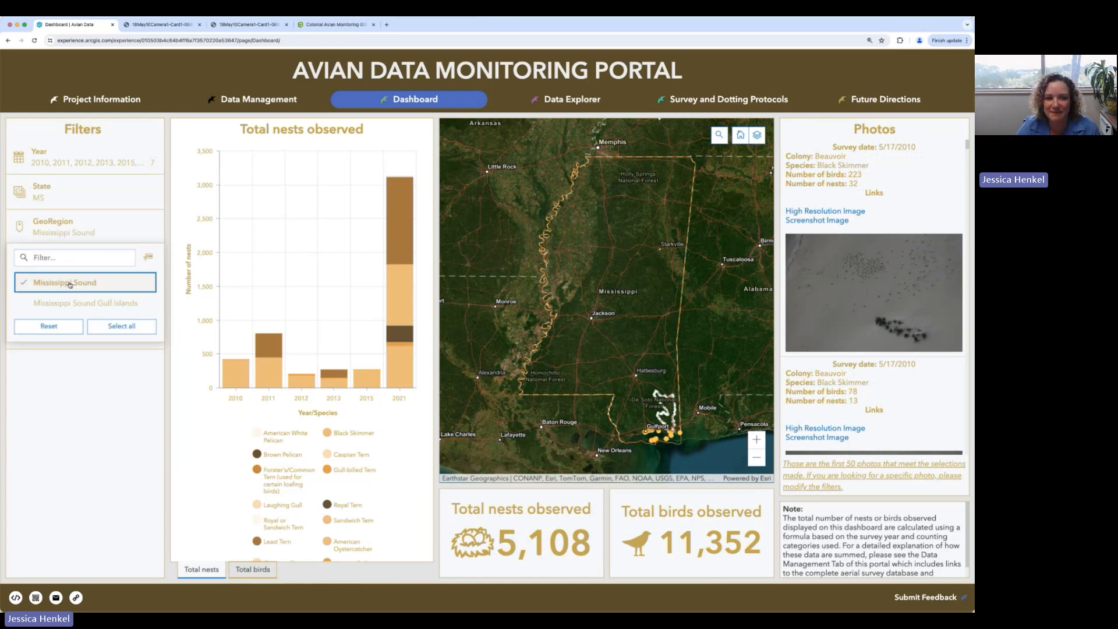
pyautogui.click(86, 305)
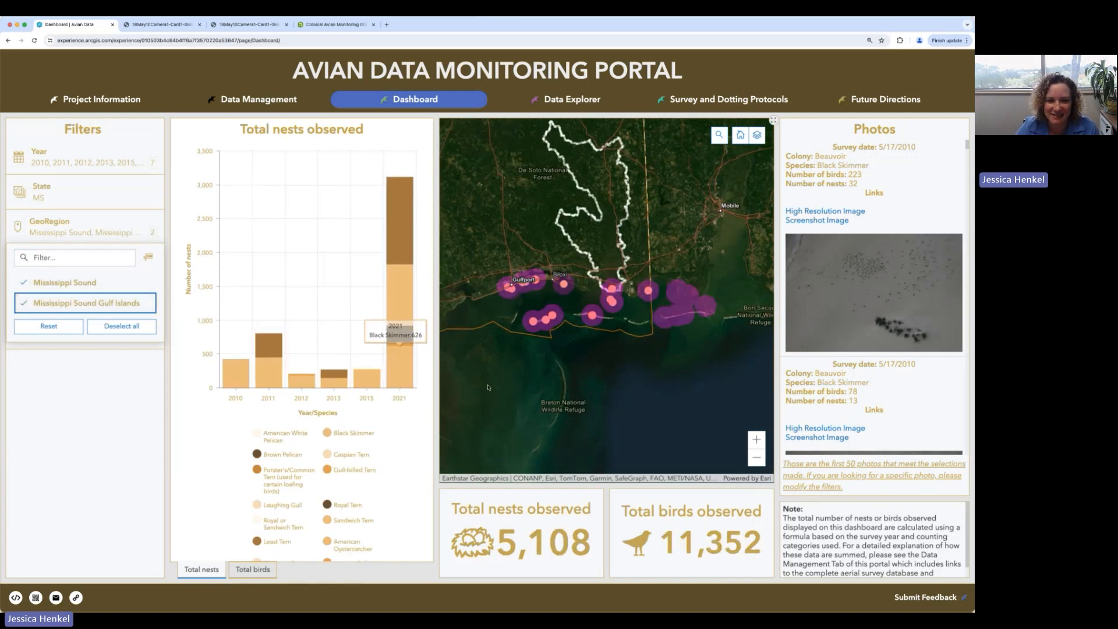
pyautogui.click(60, 419)
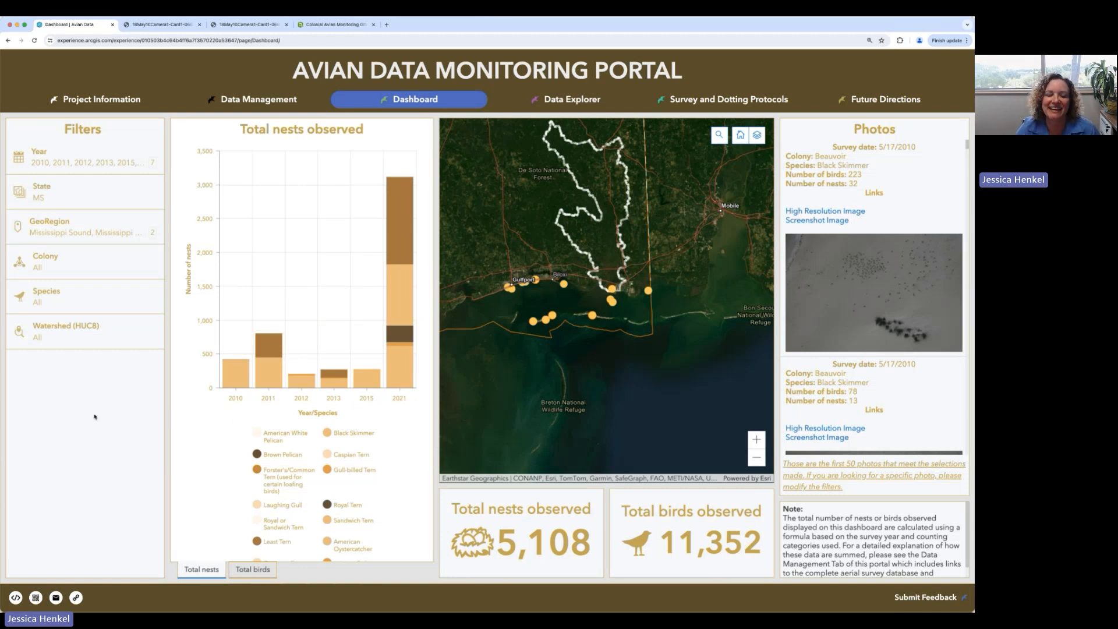
# Filter the species to Black Skimmer and switch the chart to total birds observed.
pyautogui.click(49, 293)
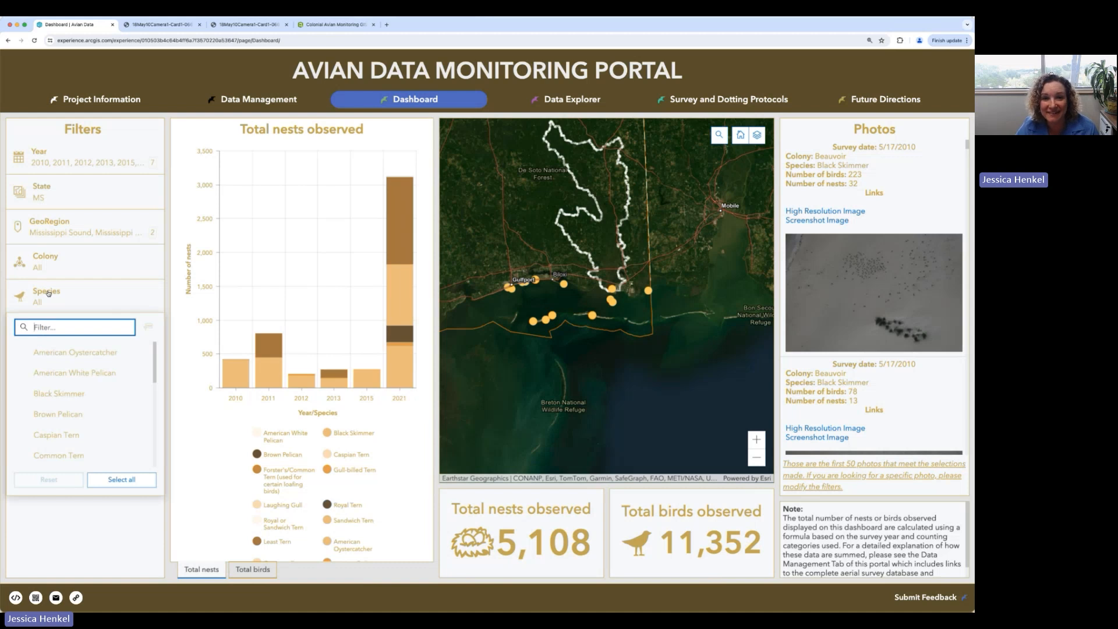
pyautogui.click(71, 398)
pyautogui.click(70, 544)
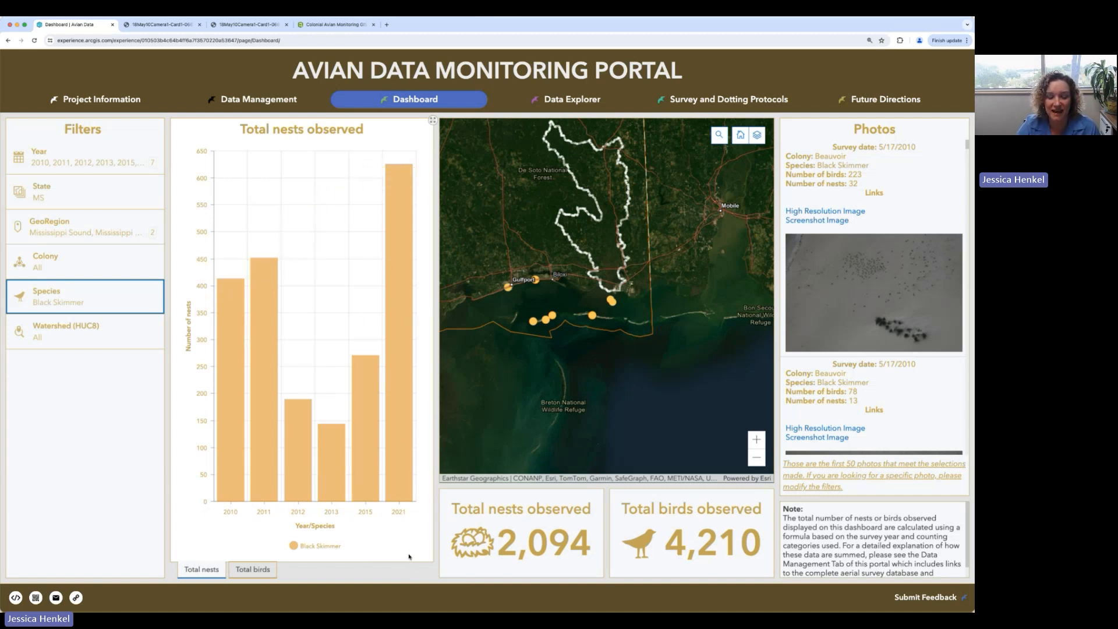
pyautogui.click(255, 570)
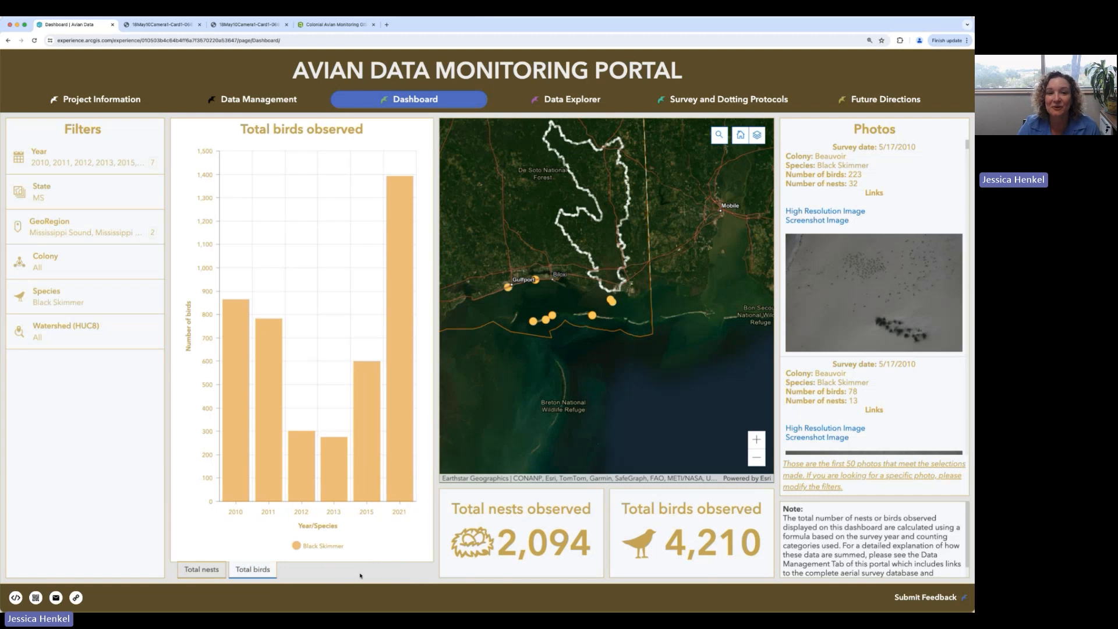
# Examine the Horn Island Black Skimmer record on the map, including its survey details and high resolution image.
pyautogui.click(593, 316)
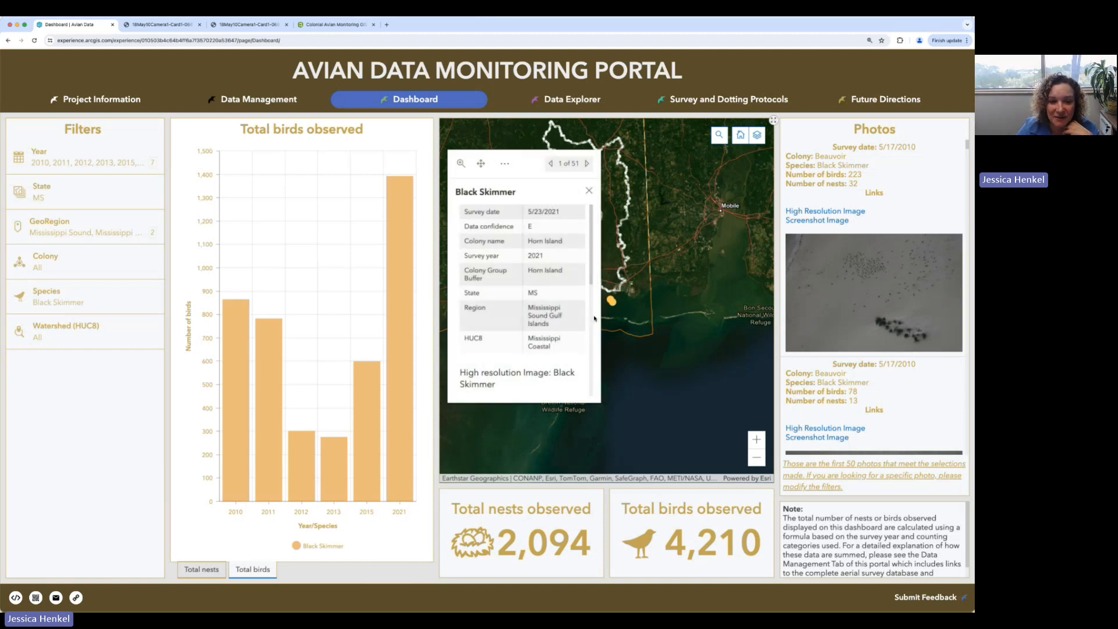
pyautogui.click(756, 439)
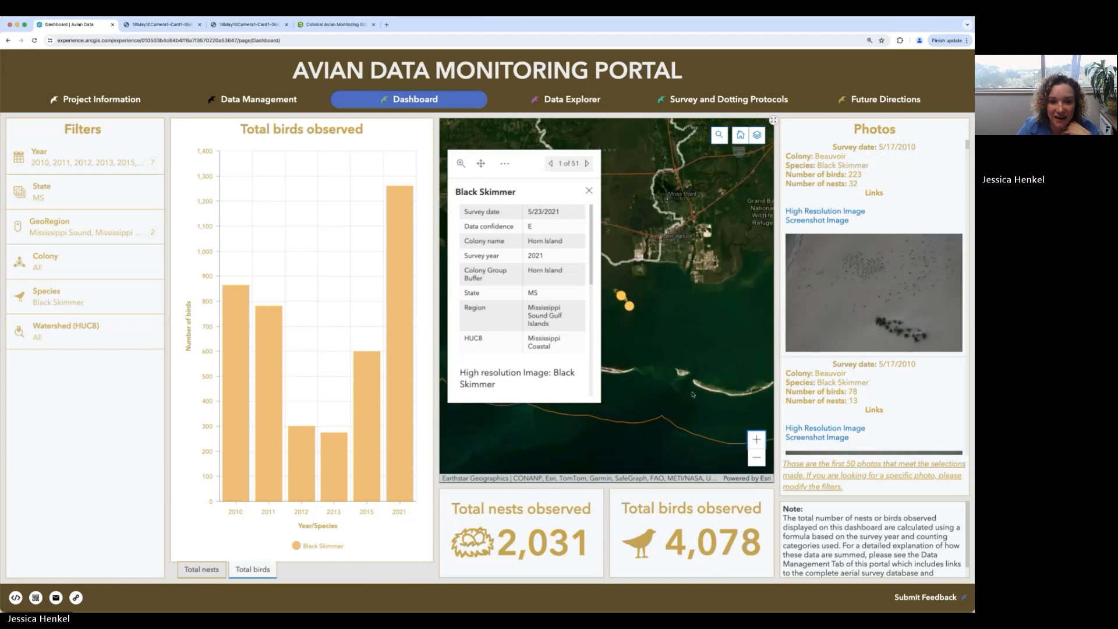
pyautogui.moveTo(752, 389); pyautogui.dragTo(768, 387)
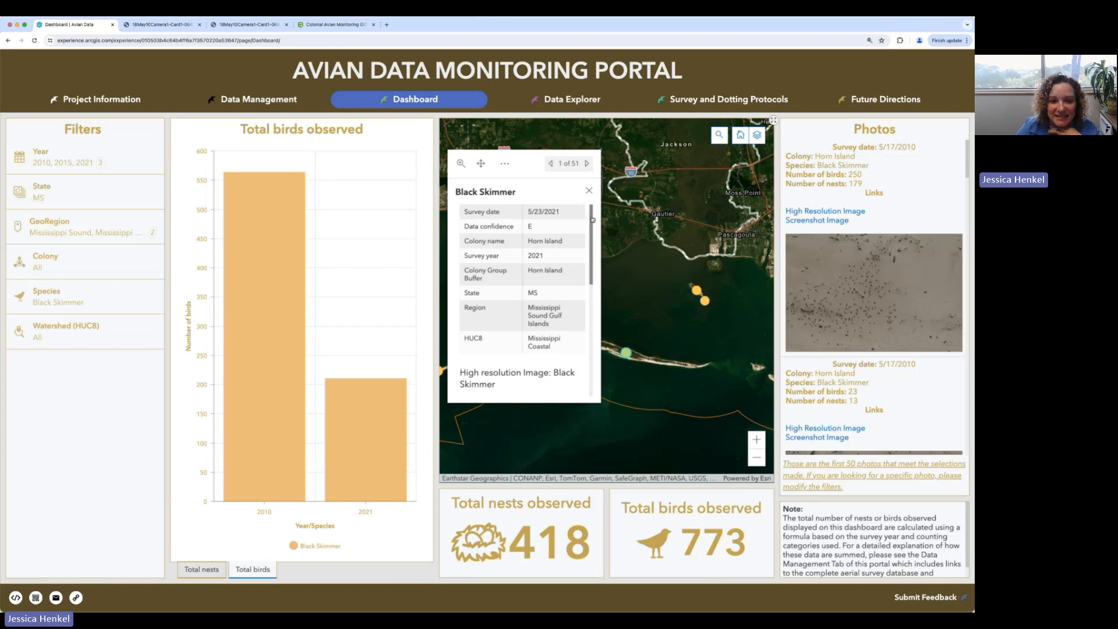
pyautogui.scroll(-1, 591, 219)
pyautogui.scroll(1, 592, 217)
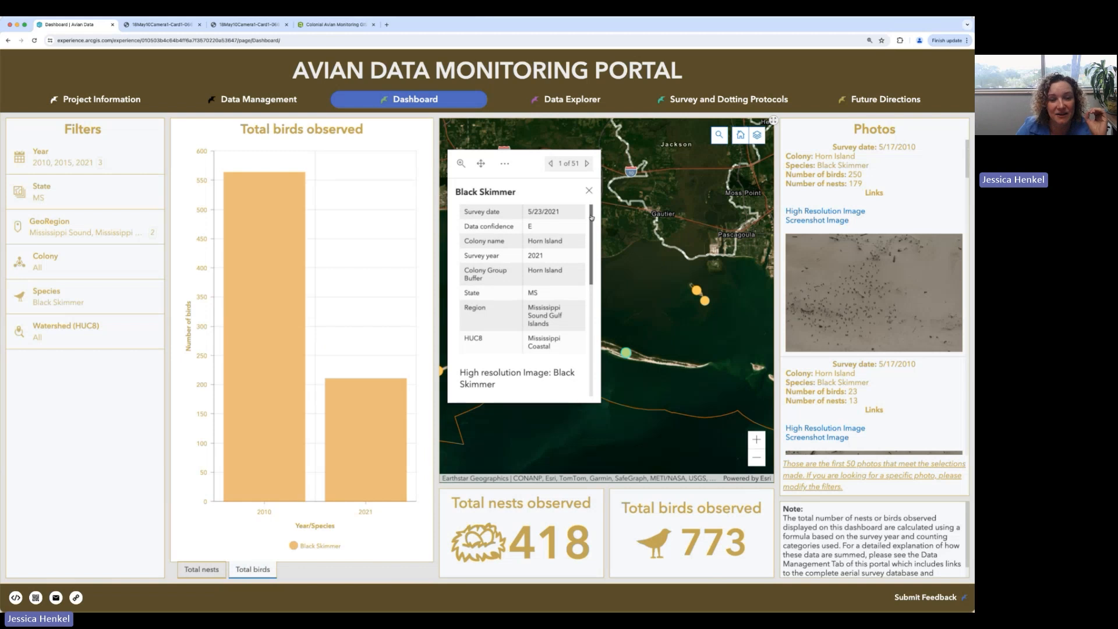
pyautogui.moveTo(592, 217); pyautogui.dragTo(588, 275)
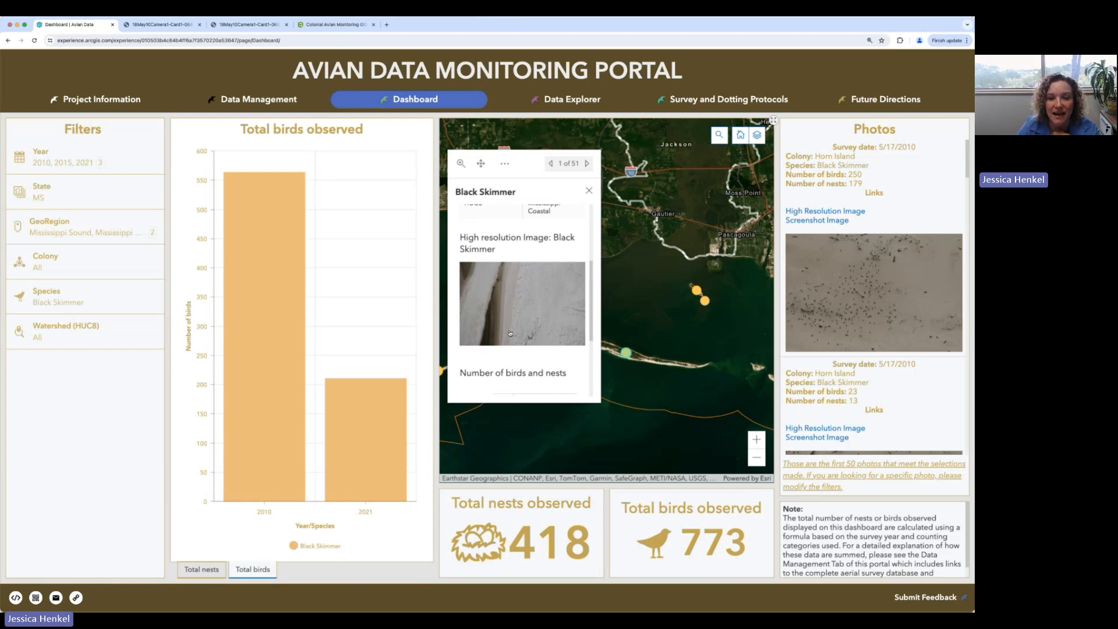
pyautogui.moveTo(251, 430)
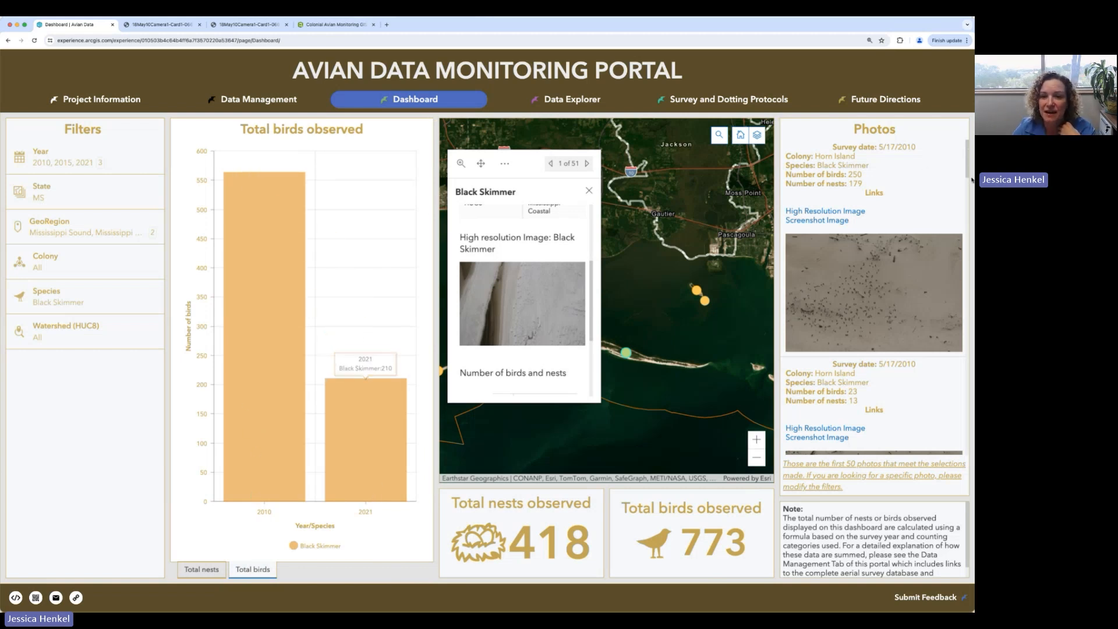
# View the high resolution image of the first Horn Island photo up close and return to the dashboard.
pyautogui.scroll(-2, 968, 161)
pyautogui.moveTo(968, 161)
pyautogui.mouseDown()
pyautogui.moveTo(969, 212)
pyautogui.moveTo(969, 150)
pyautogui.mouseUp()
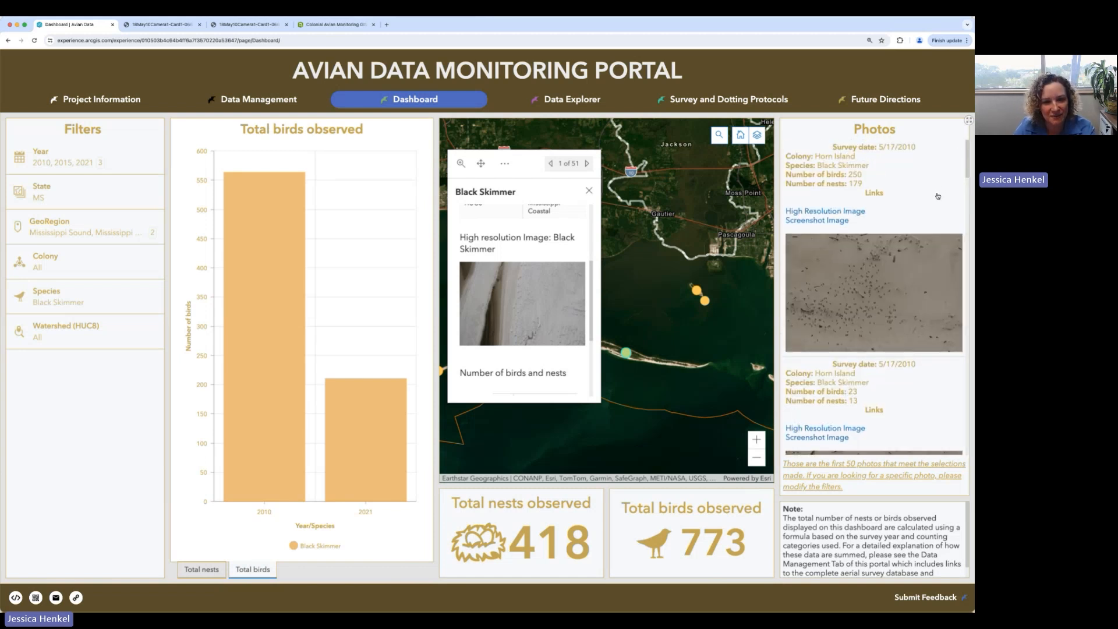
pyautogui.click(819, 211)
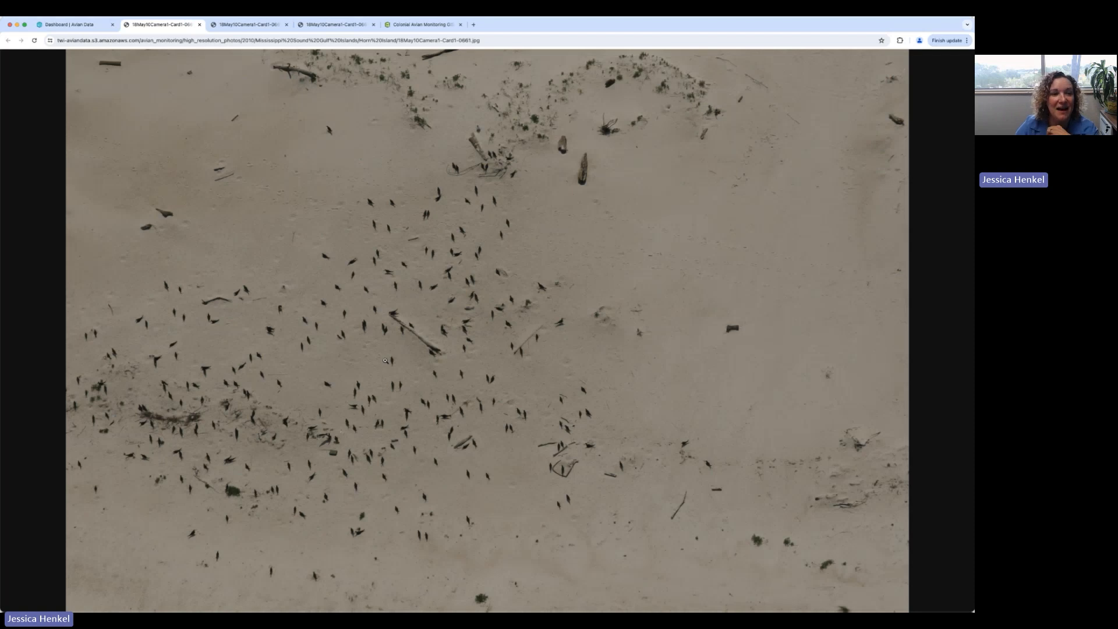
pyautogui.click(385, 361)
pyautogui.click(385, 361)
pyautogui.click(384, 361)
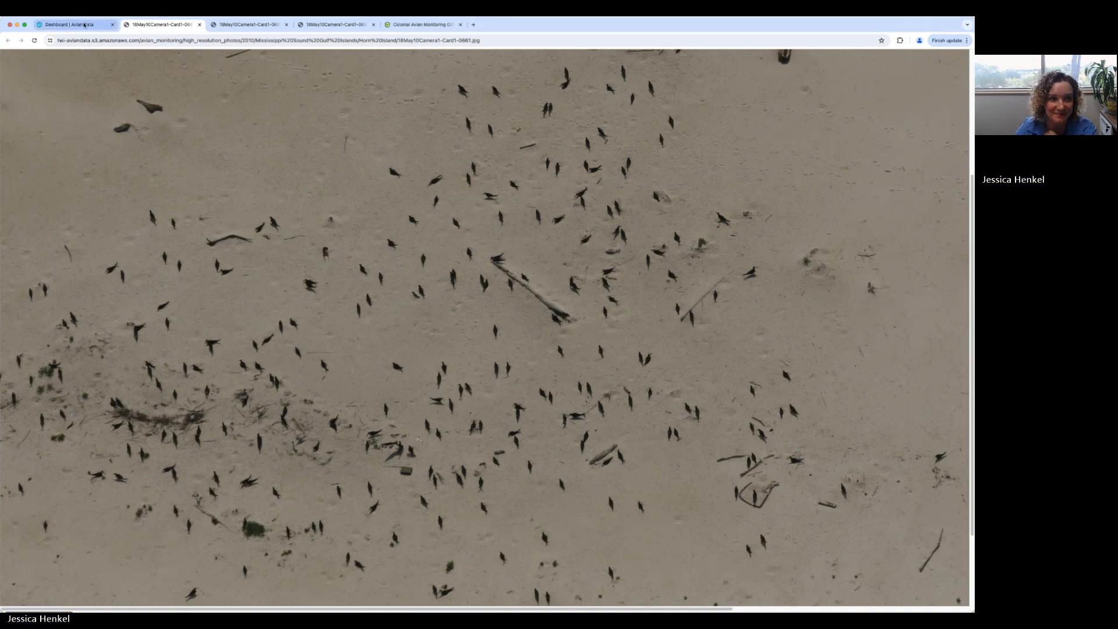
pyautogui.click(69, 24)
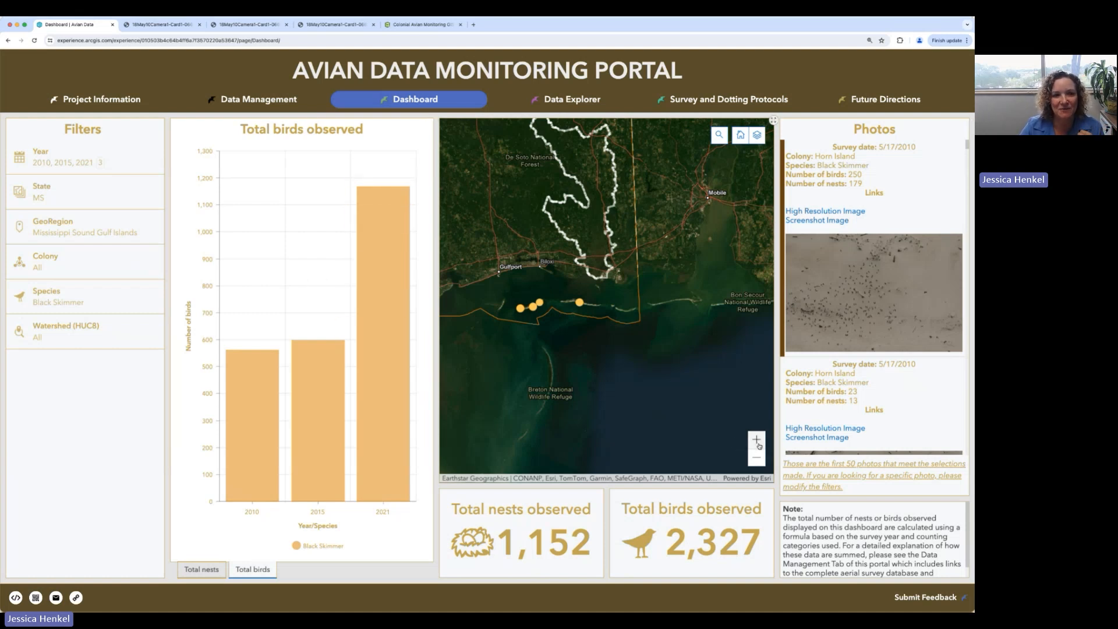
# Inspect the observation dot just below the sandy area's southern tip in the Colonial Avian Monitoring GIS Dotting map, and return to the dashboard.
pyautogui.click(414, 25)
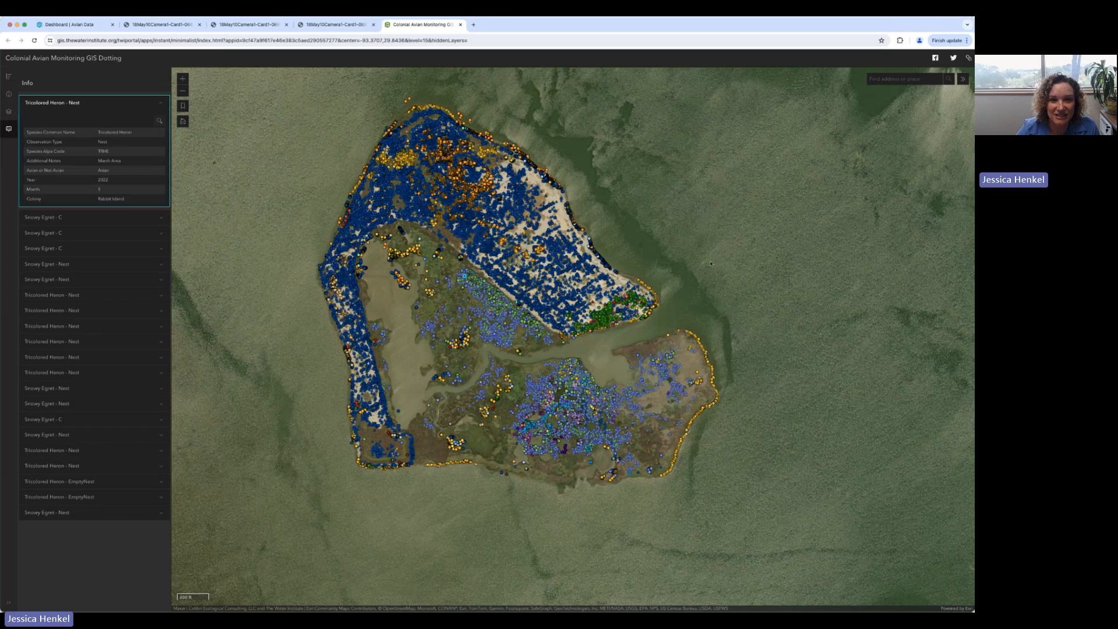
pyautogui.click(184, 78)
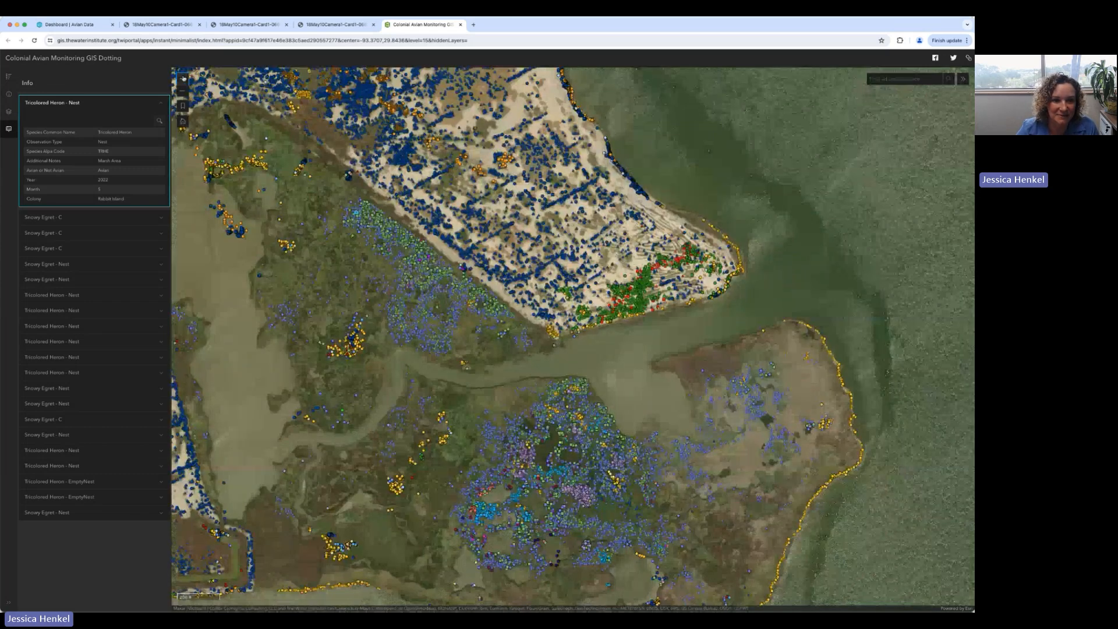
pyautogui.click(184, 78)
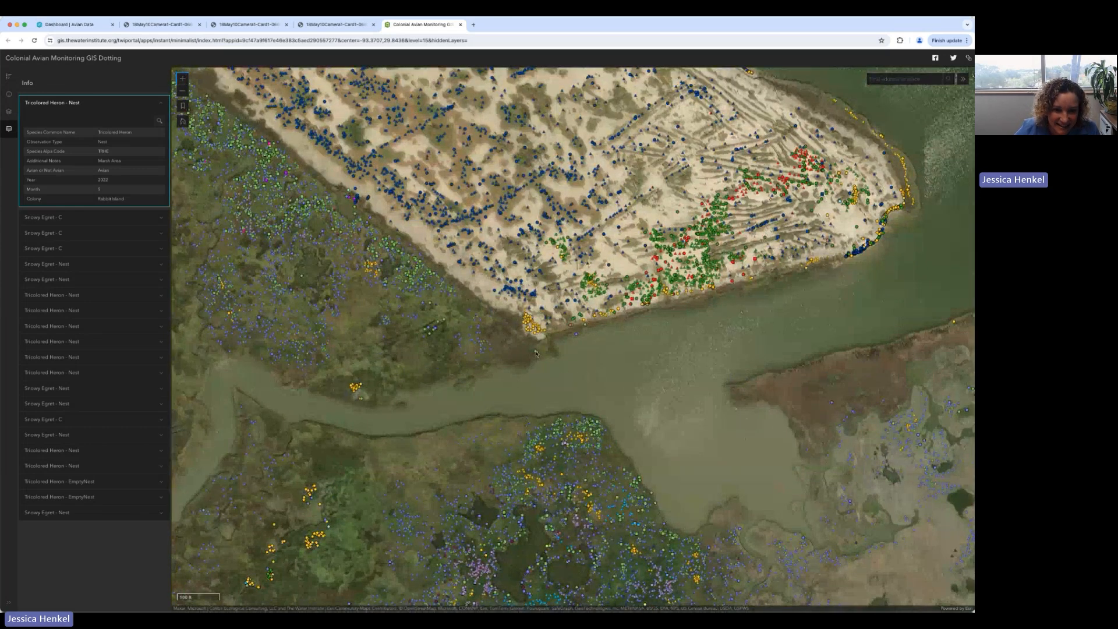
pyautogui.click(536, 353)
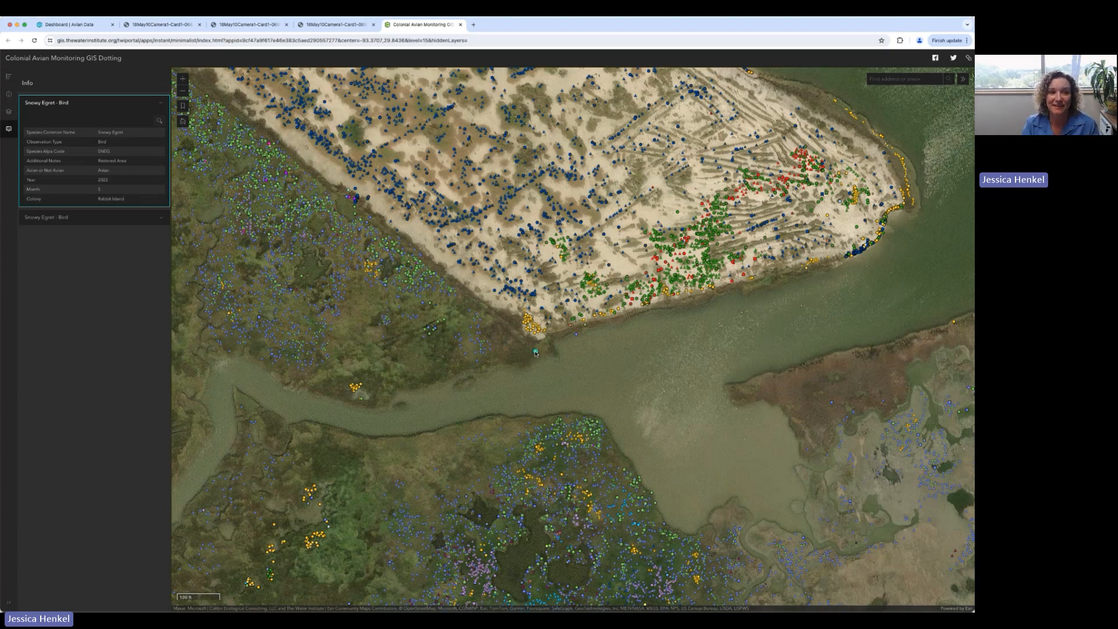
pyautogui.scroll(-2, 536, 353)
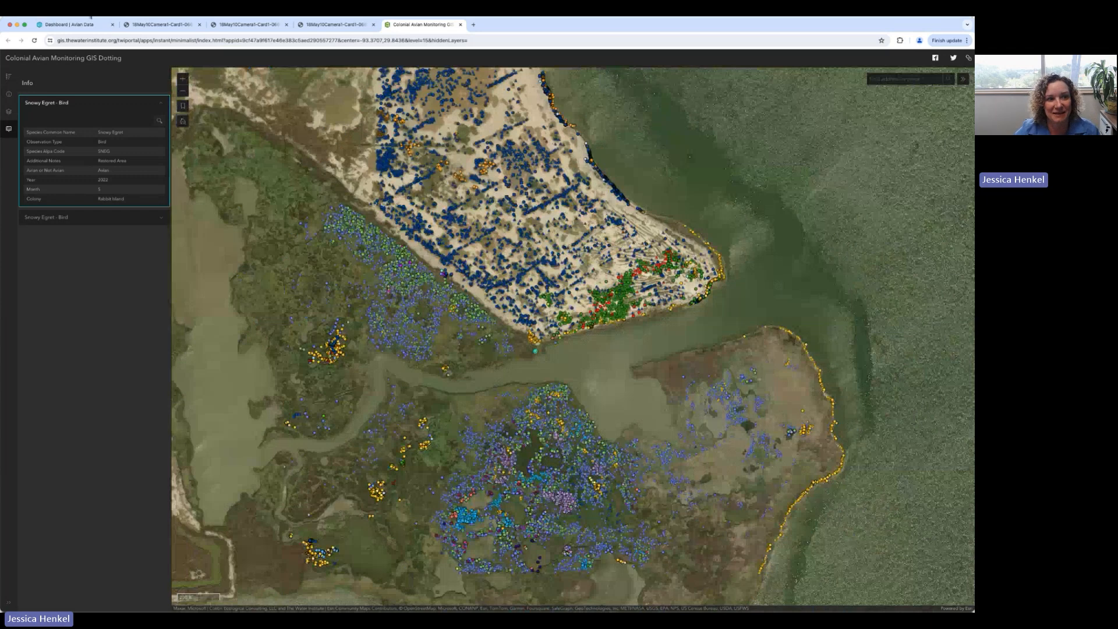
pyautogui.click(73, 25)
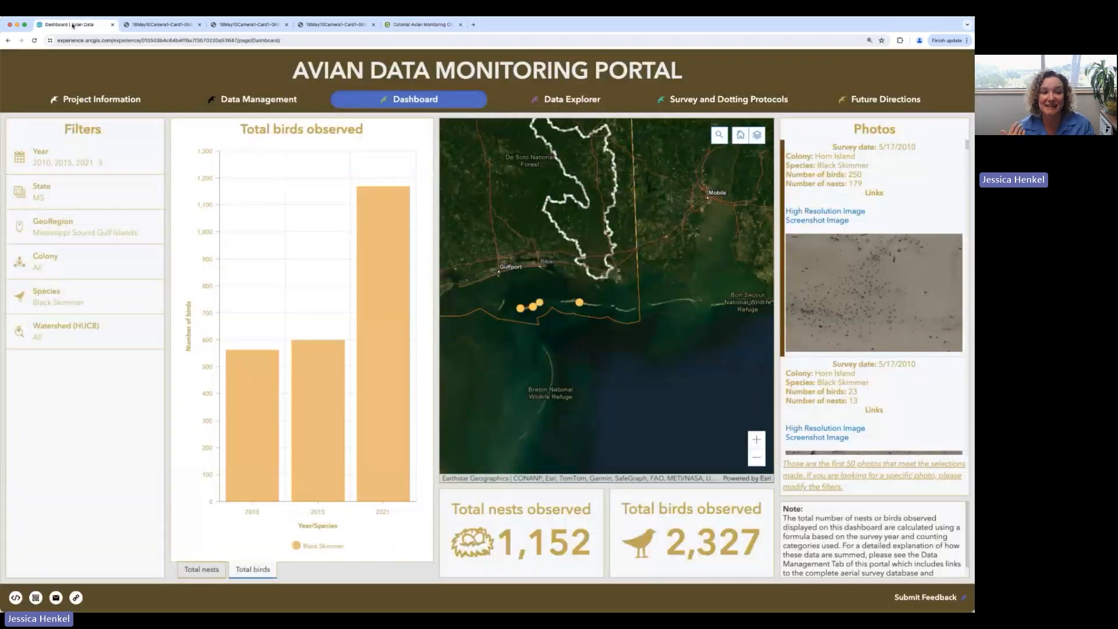